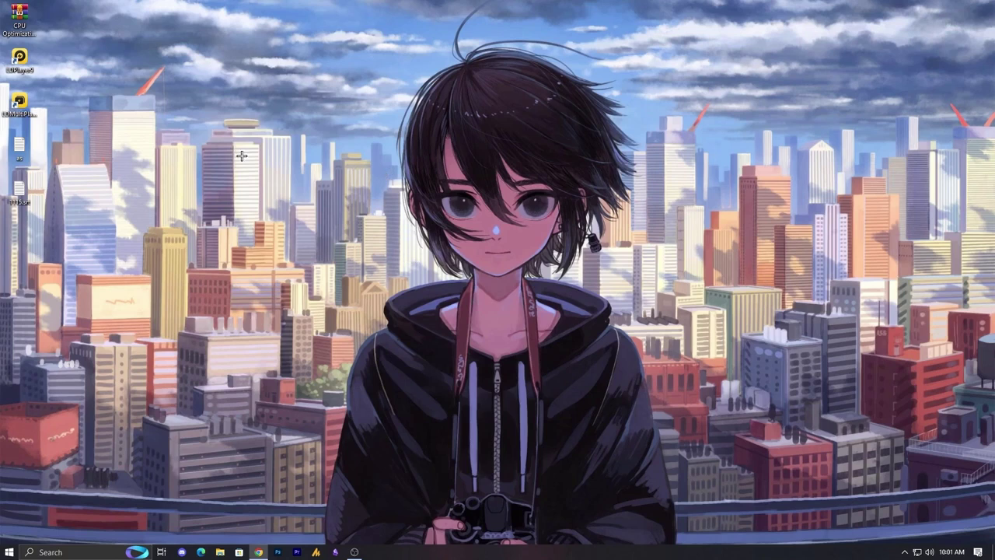
Start installing the pending Windows updates from Settings > Update & Security
click(8, 552)
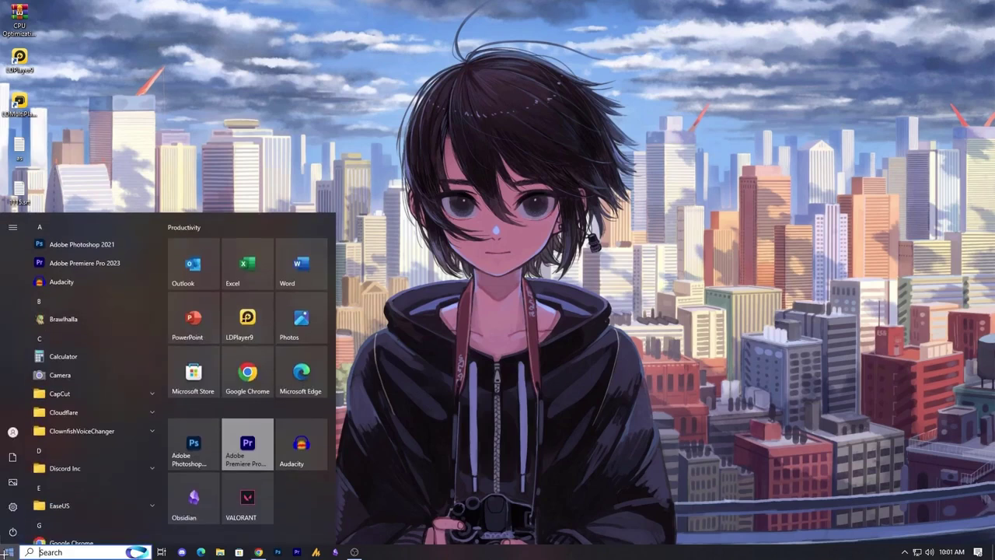
click(12, 507)
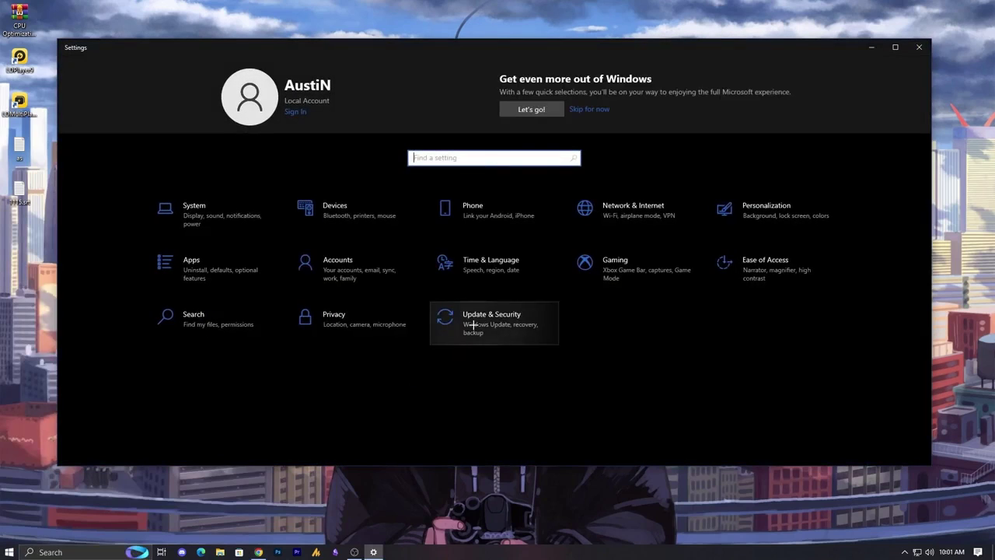
click(494, 333)
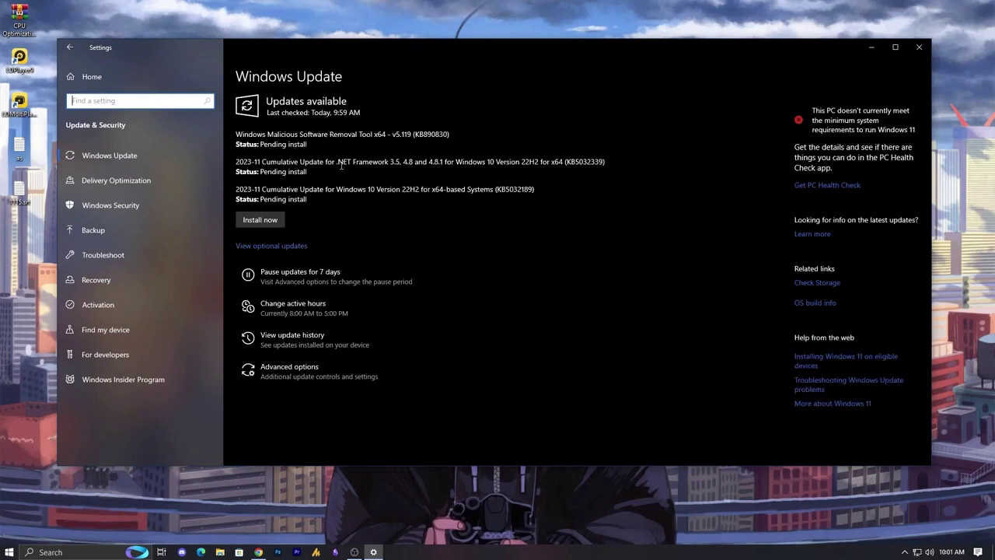
click(263, 220)
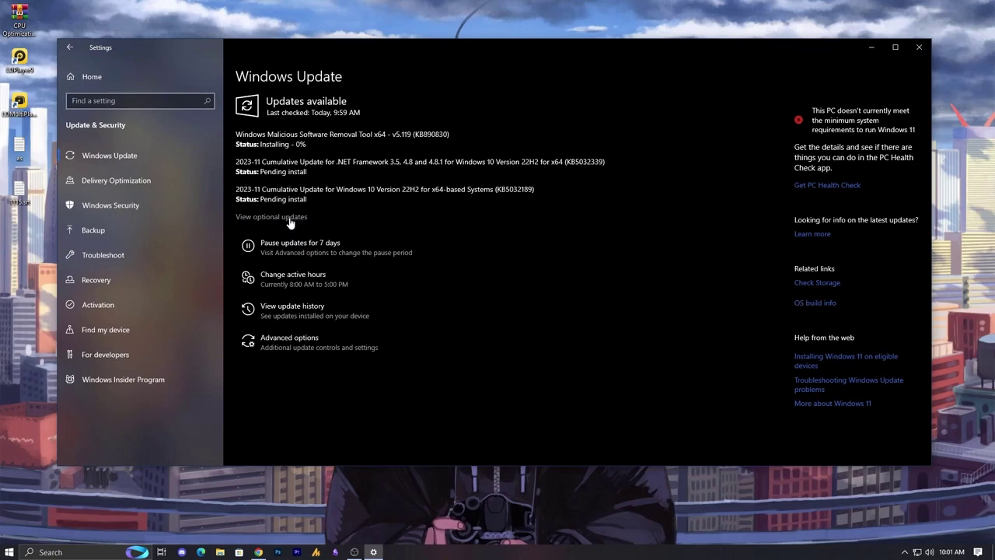
Review the optional driver updates, then close Settings
click(288, 219)
click(79, 137)
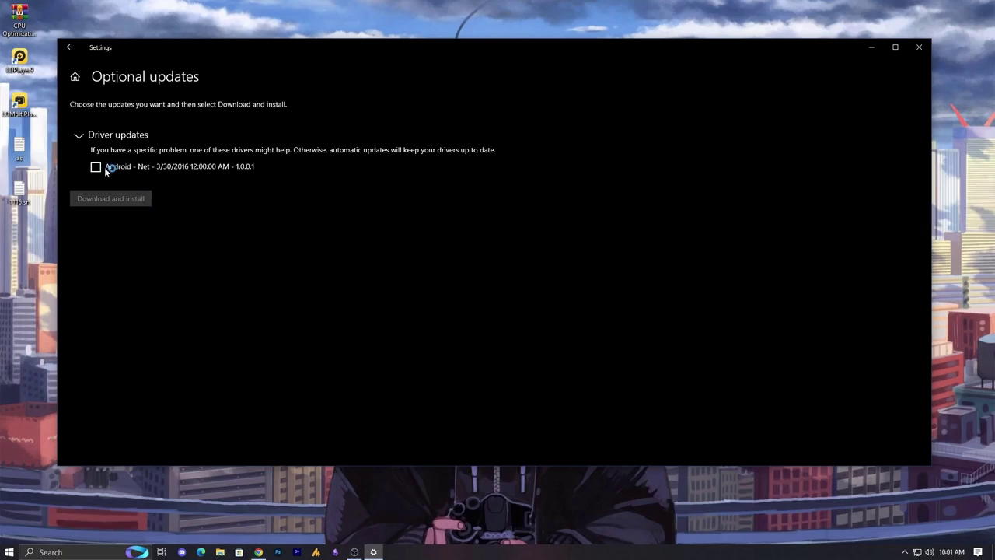
click(69, 48)
click(919, 47)
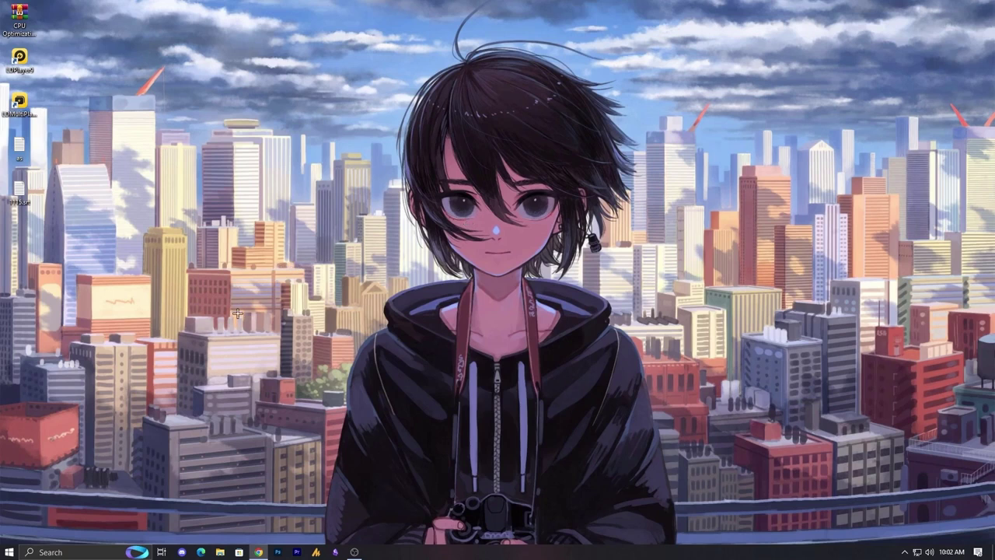
Launch Command Prompt as administrator and select its system32 path
click(9, 551)
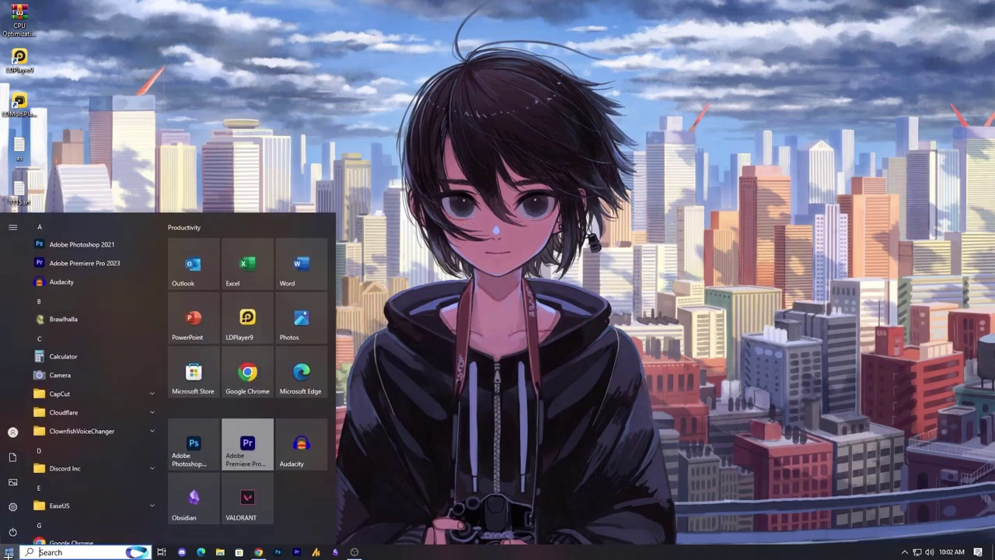
text(cmd)
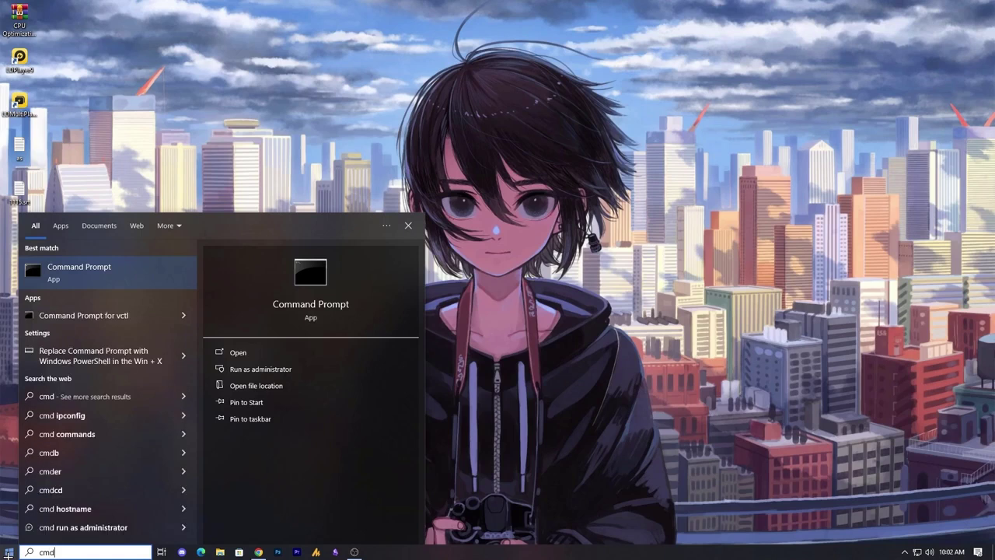
right_click(109, 274)
click(148, 283)
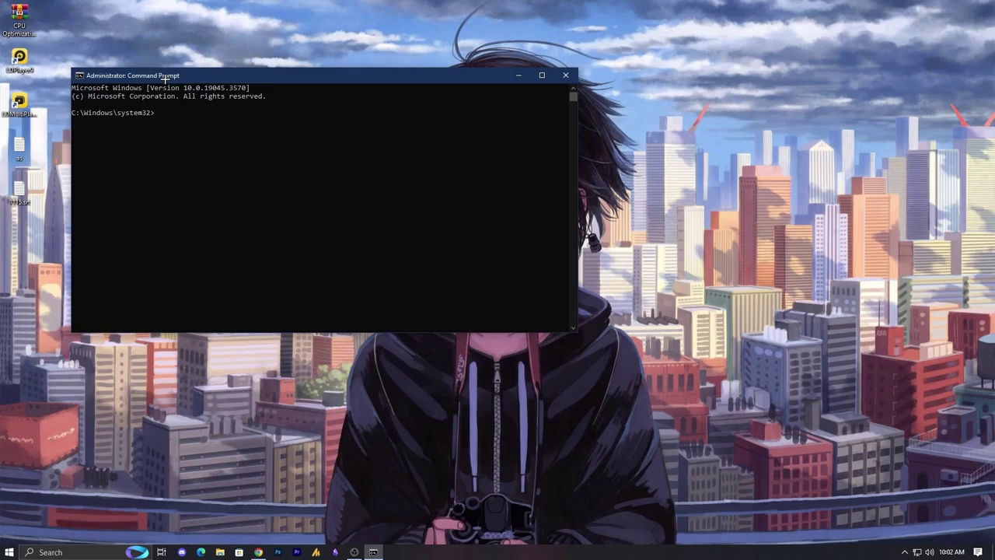
drag(165, 79, 194, 86)
drag(190, 121, 118, 126)
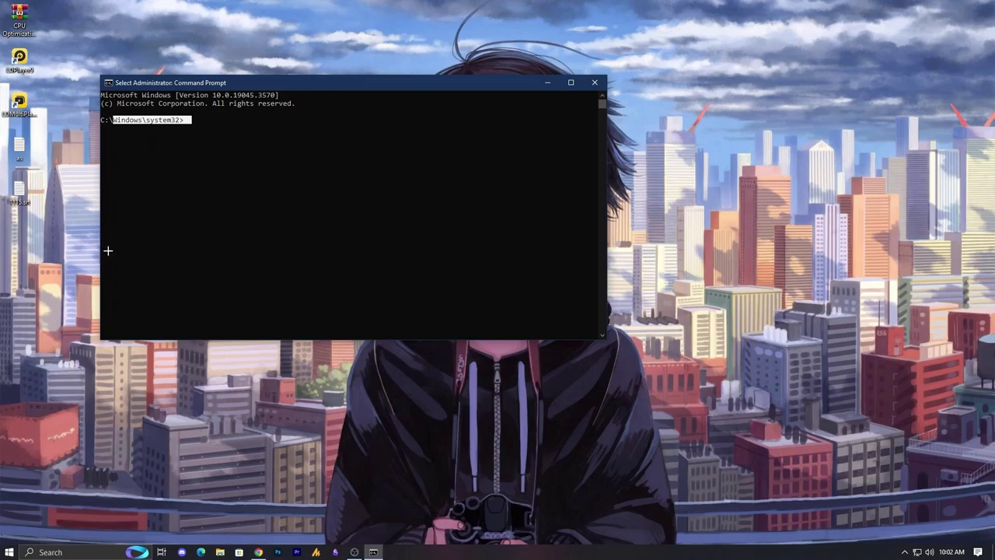
Locate cmd.exe by searching C:\Windows\System32 in File Explorer, then close Explorer
click(220, 552)
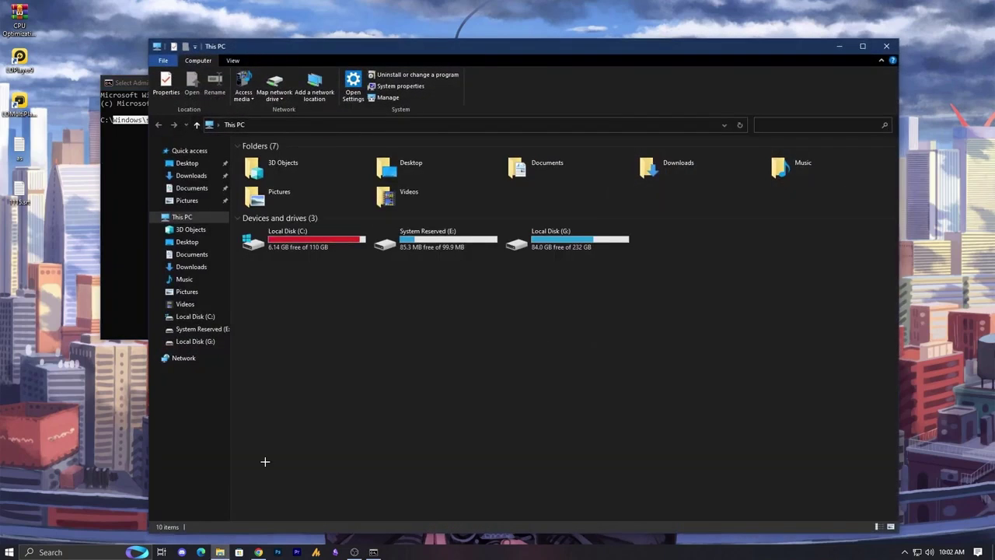
double_click(316, 249)
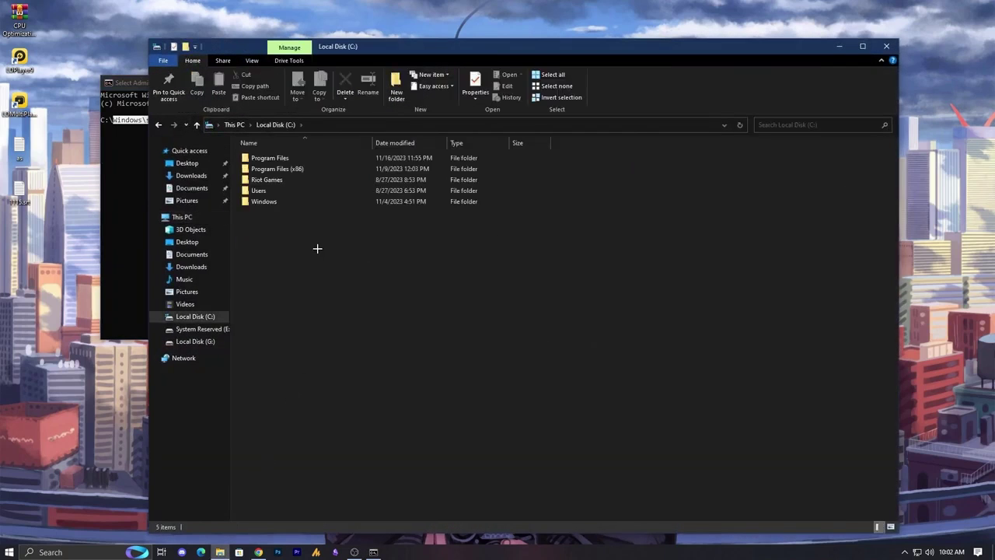
double_click(294, 200)
key(s)
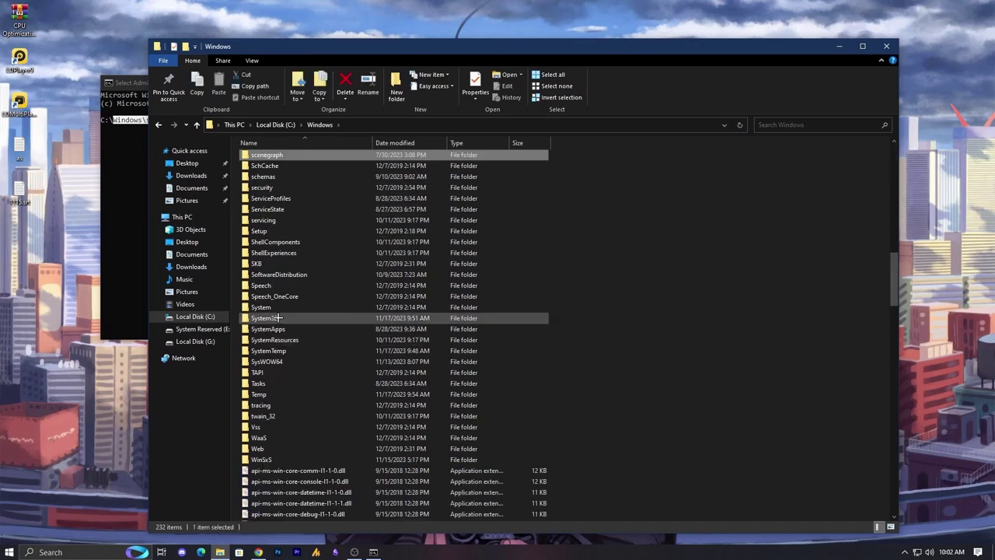
double_click(278, 318)
click(768, 124)
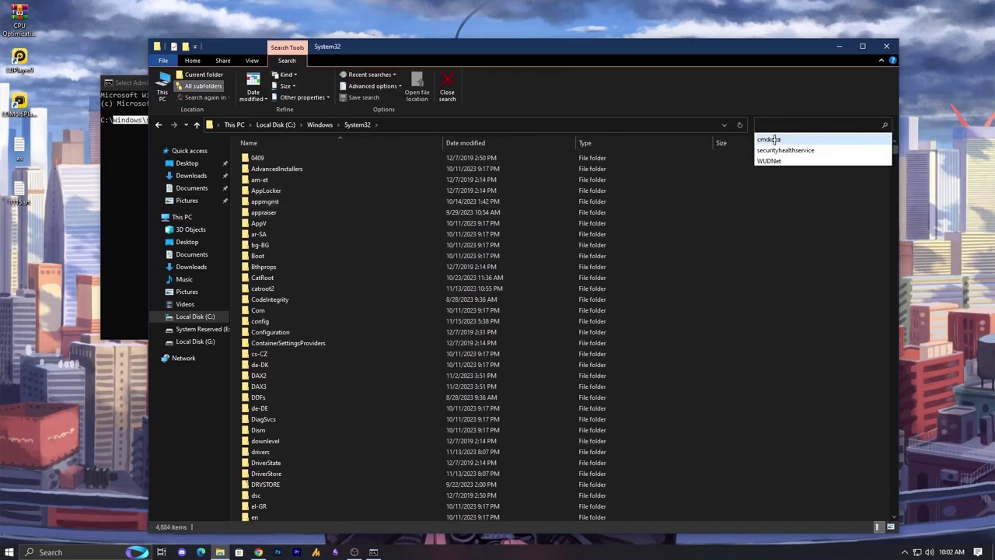
text(cmd.exe)
click(276, 153)
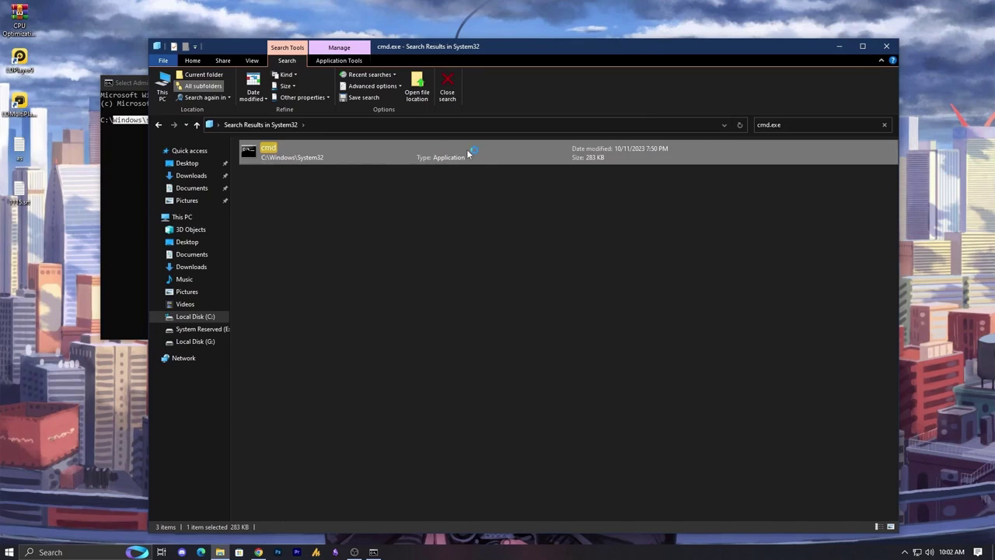
click(887, 45)
Delete the vgk and vgc services with sc delete, then exit Command Prompt
click(296, 129)
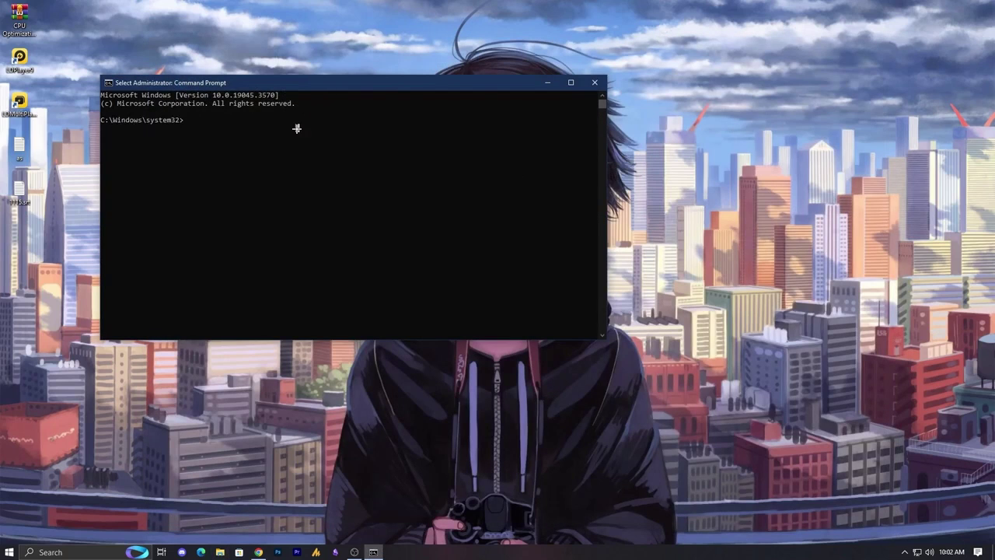
text(sc)
text( delete vg)
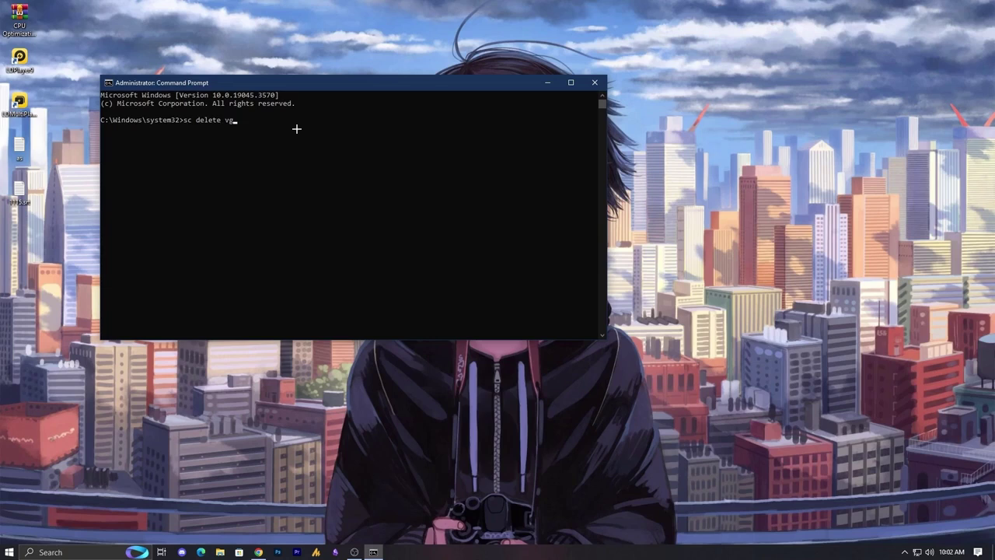
text(k)
key(Return)
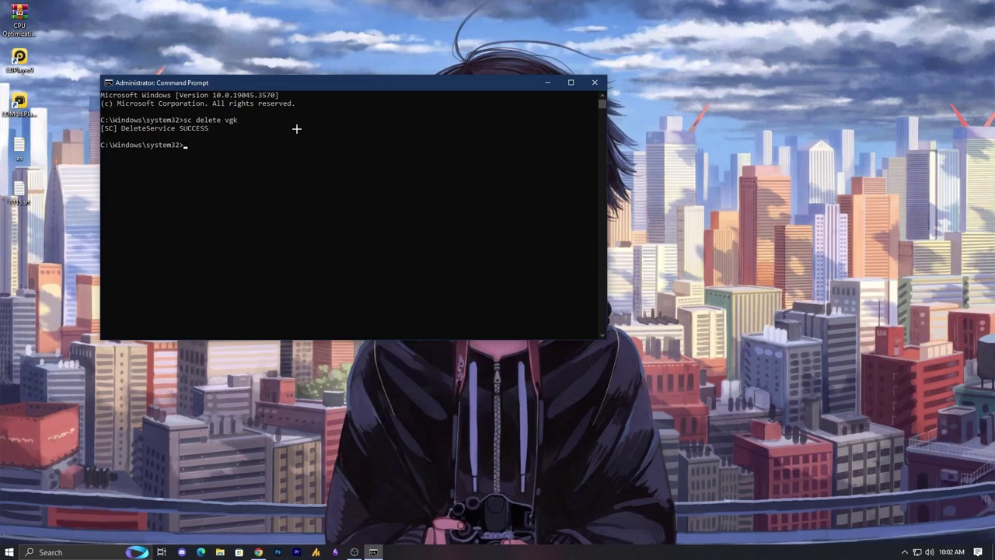
text(sc d)
text(elete vgc)
key(Return)
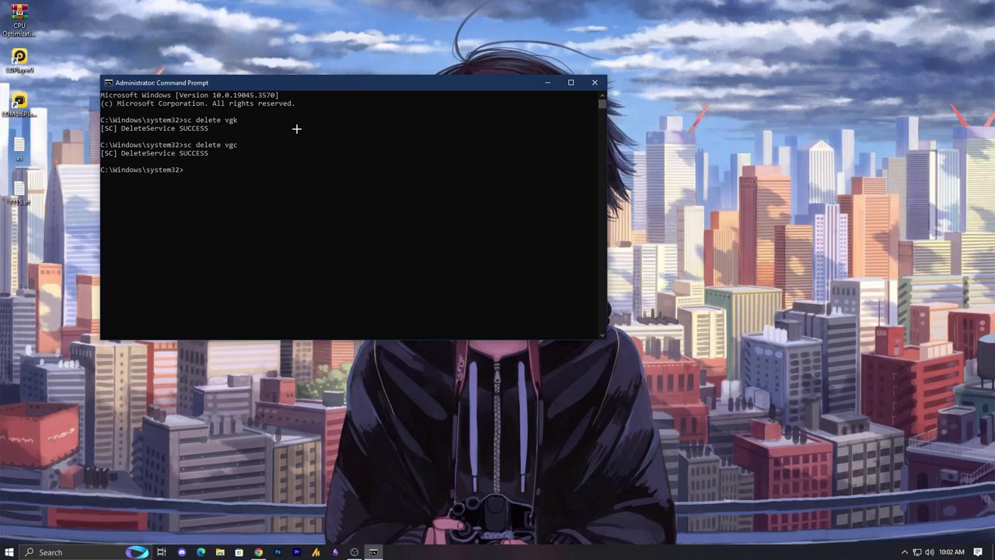
text(exit)
key(Return)
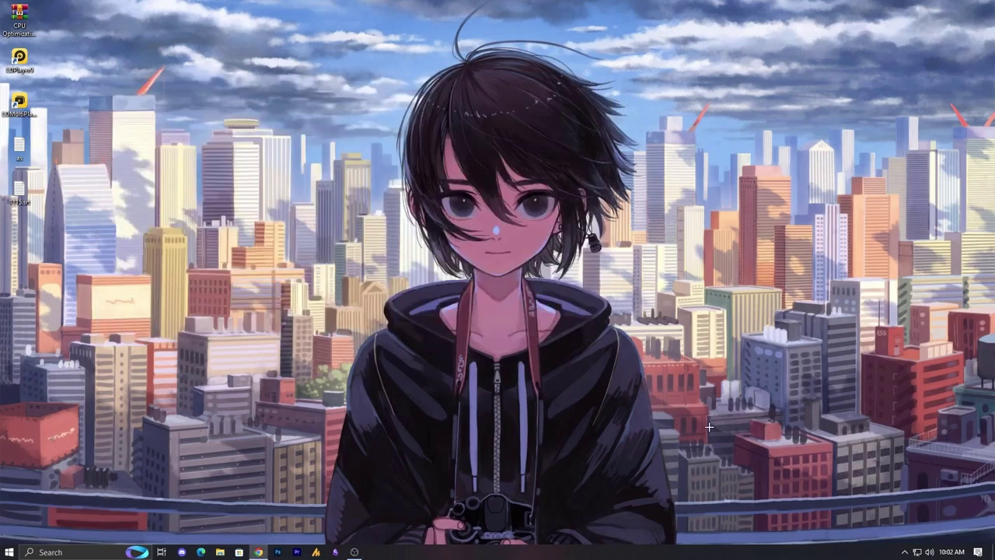
click(906, 551)
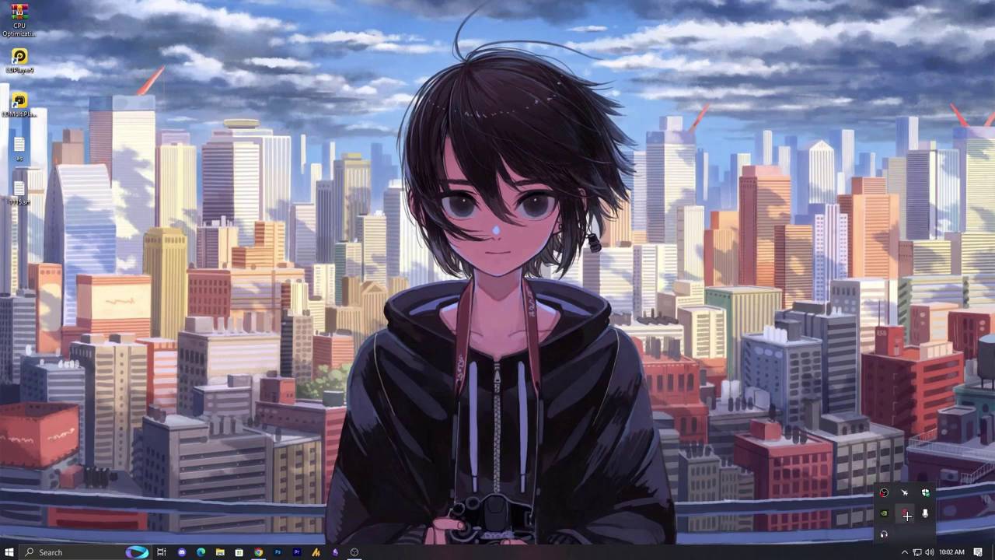
right_click(904, 514)
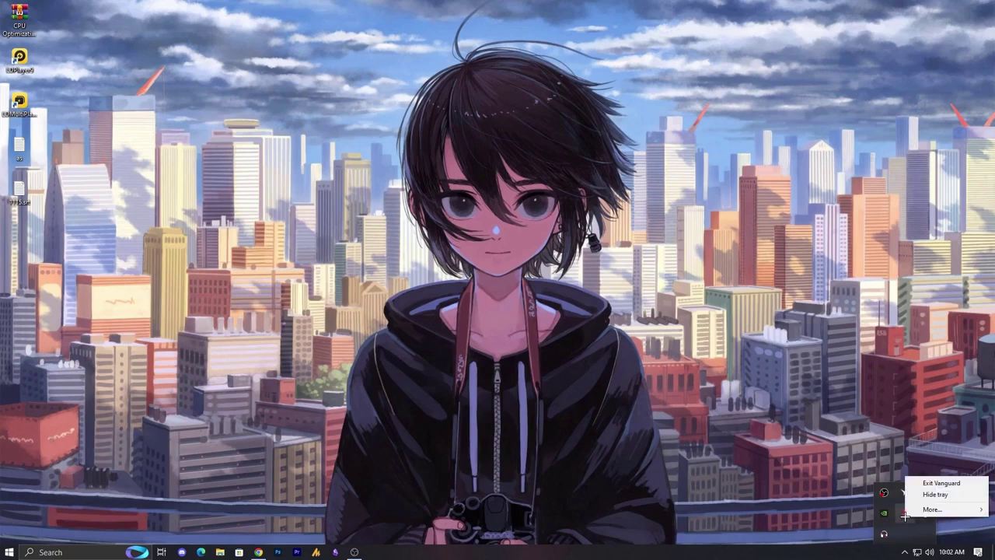
click(972, 483)
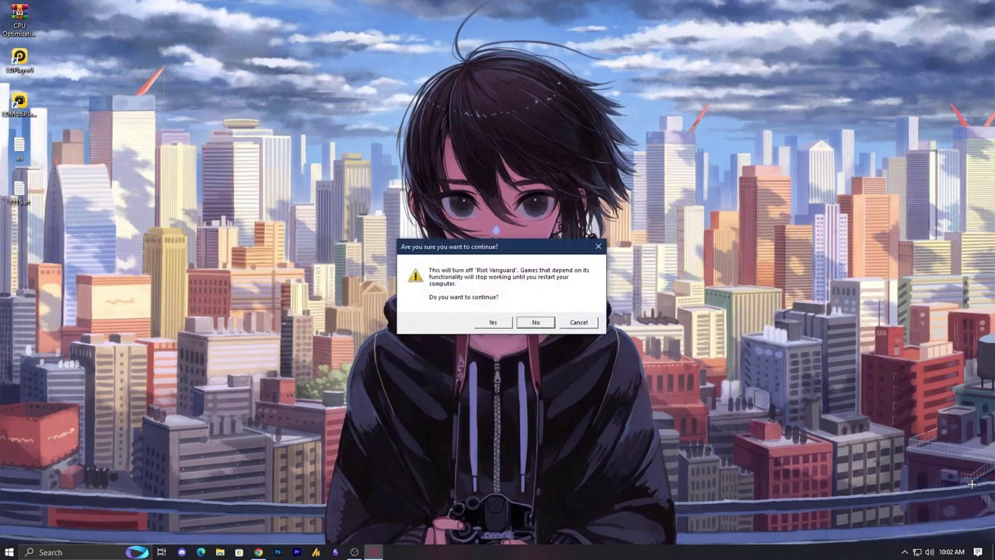
click(495, 325)
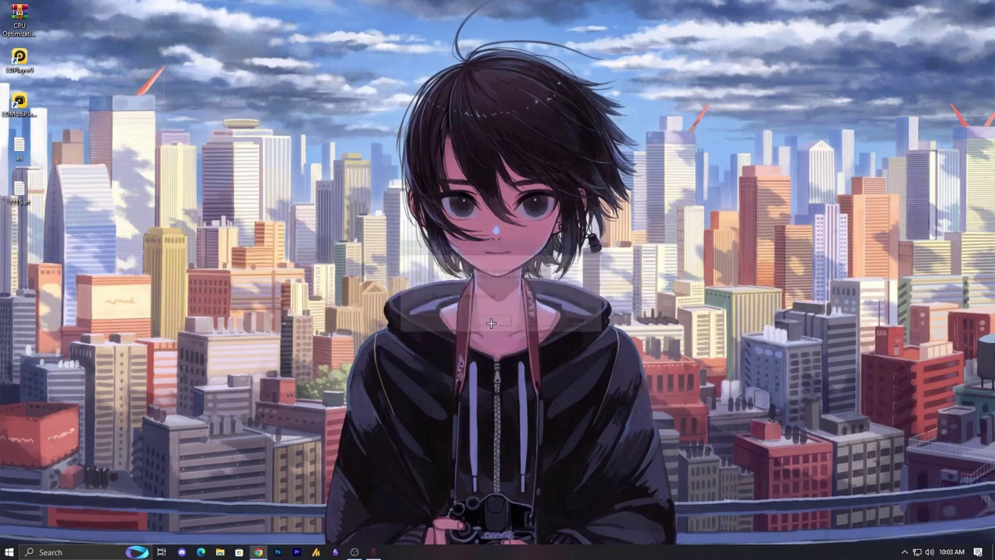
click(904, 551)
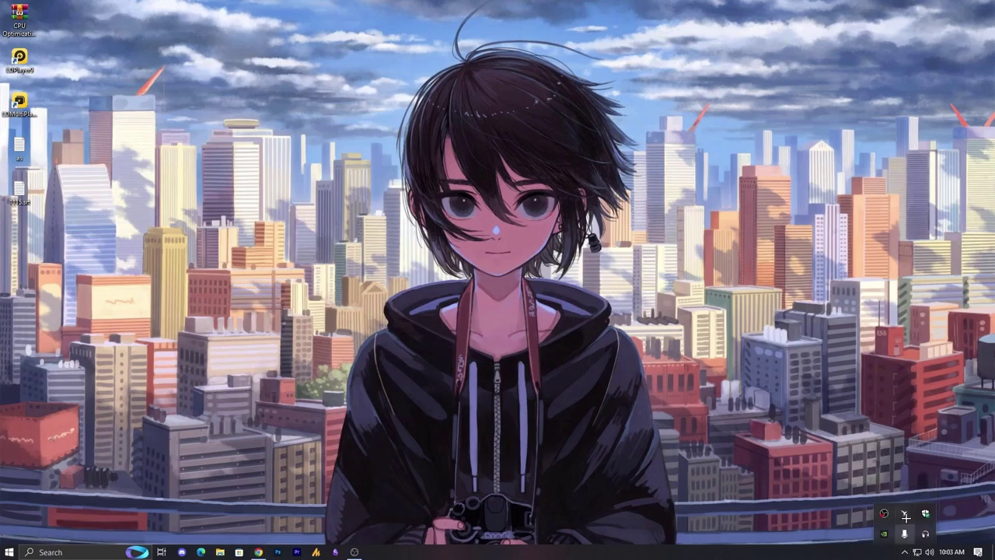
click(674, 428)
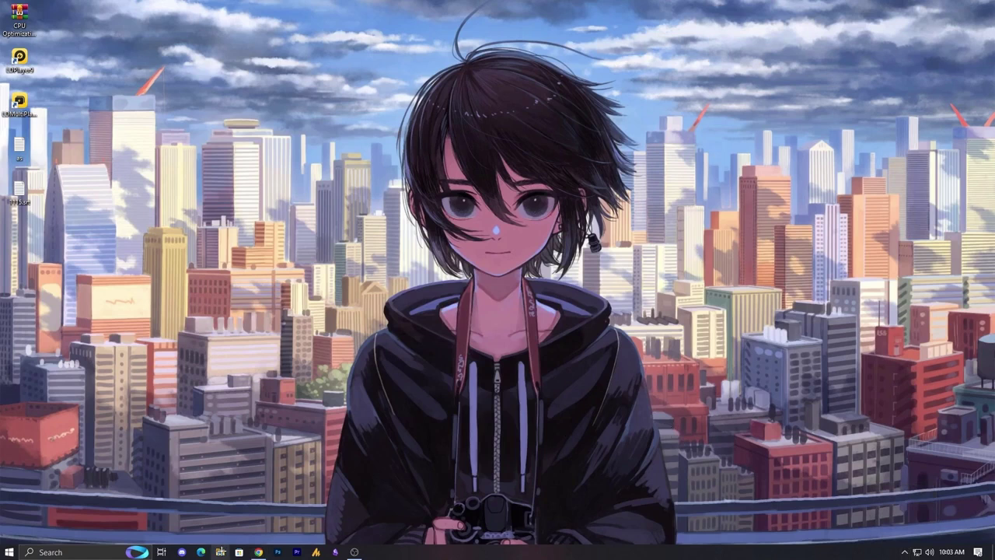
Check C:\Program Files (x86) for a Riot Vanguard folder
click(220, 552)
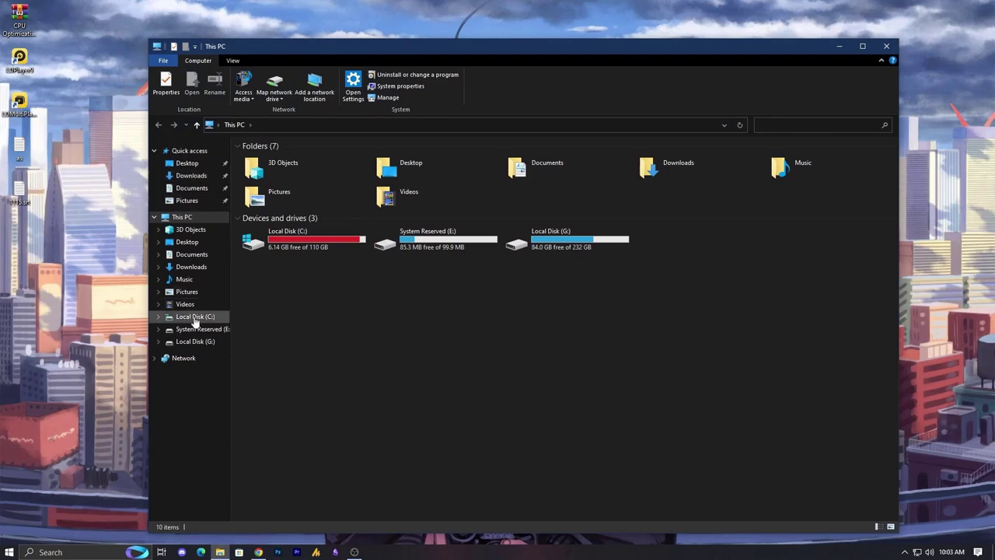
click(196, 319)
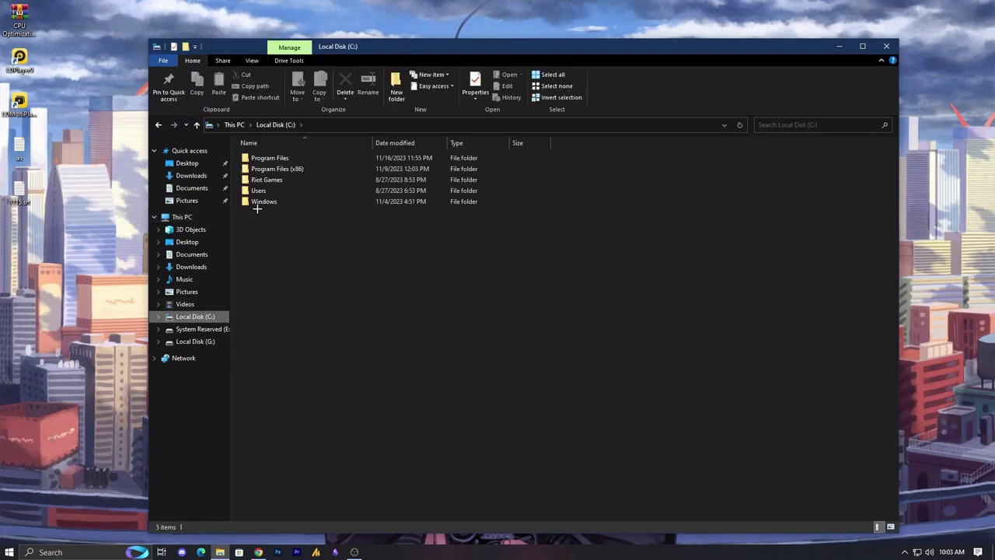
double_click(296, 171)
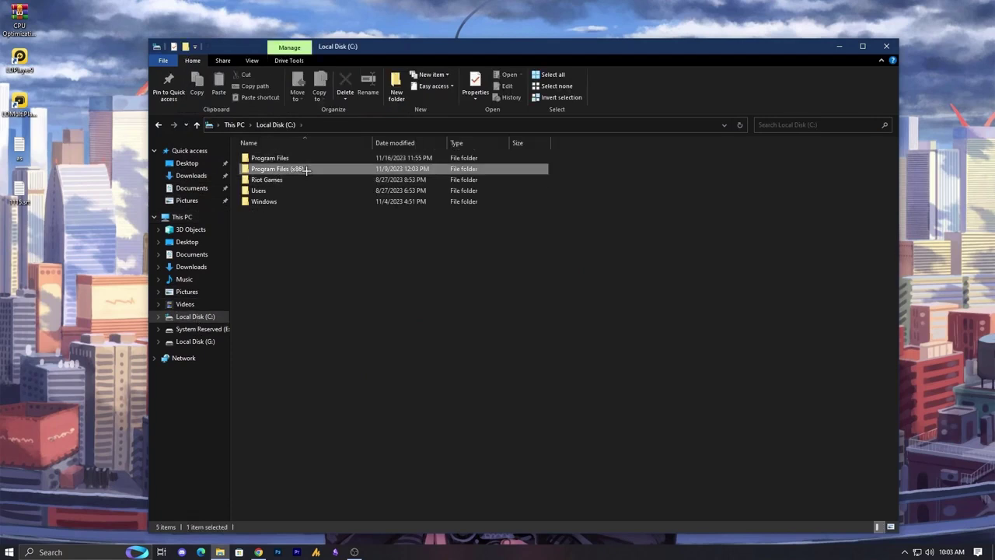
click(291, 387)
click(288, 363)
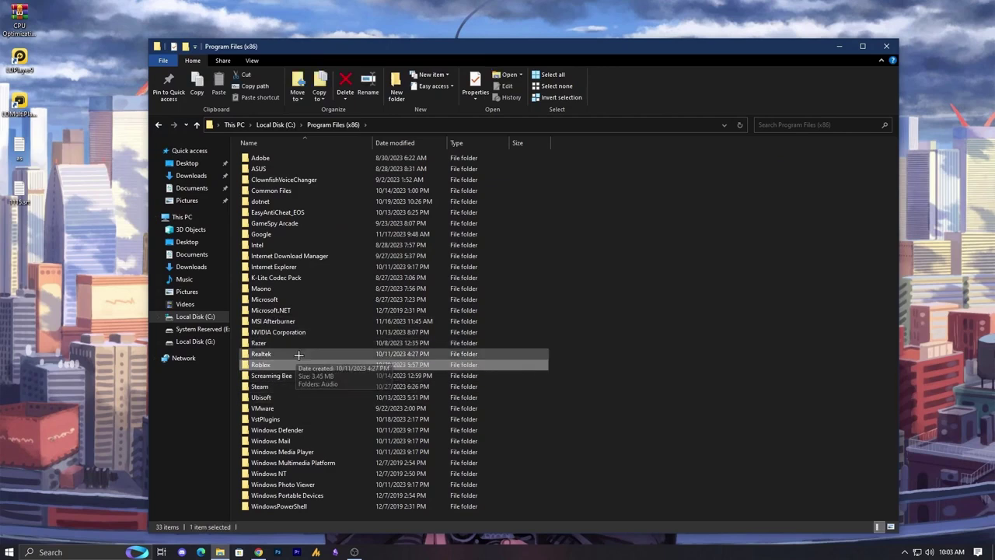
key(BackSpace)
Delete the Riot Vanguard folder from C:\Program Files and close Explorer
double_click(291, 159)
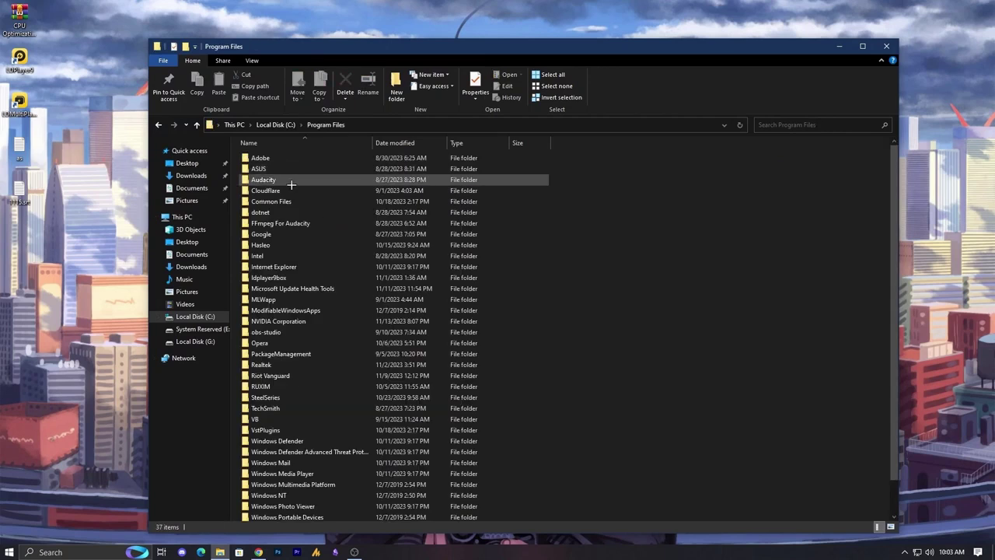
click(292, 365)
click(289, 375)
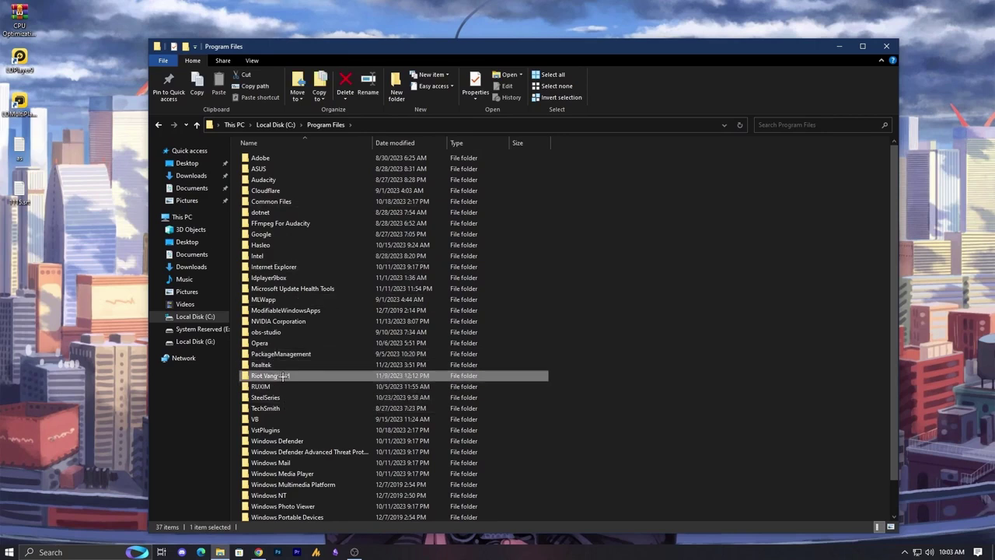
right_click(283, 377)
click(309, 342)
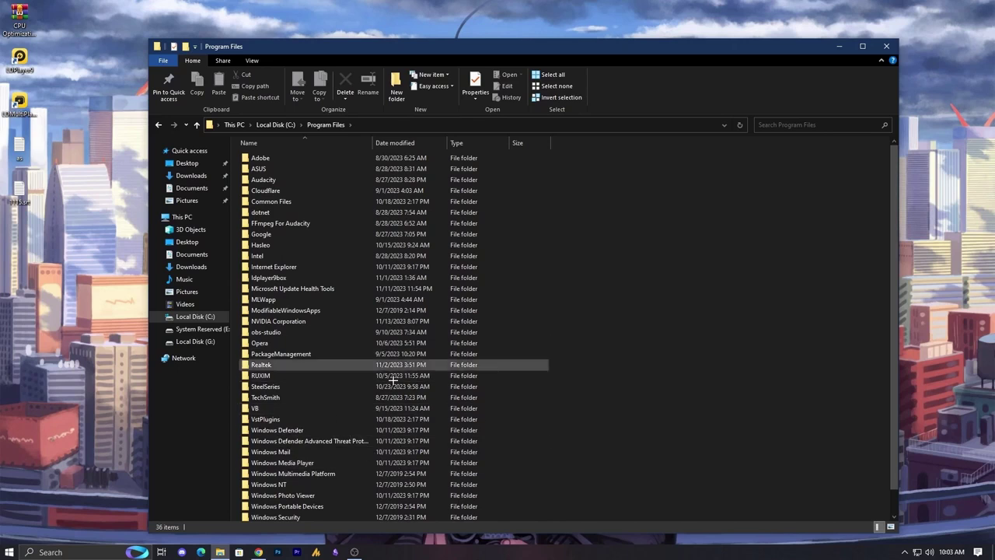
click(889, 46)
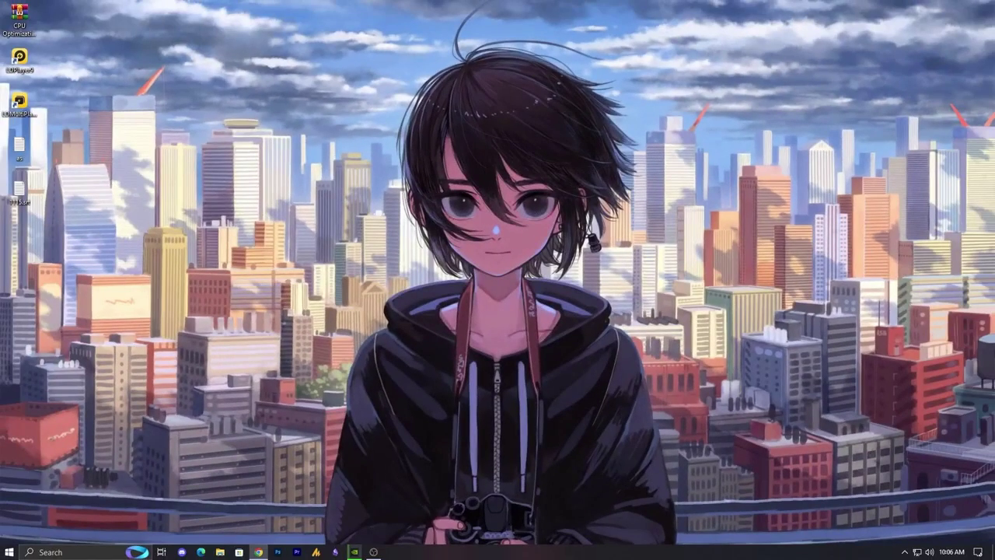
Find Riot Client through Start search for 'r' and launch it
key(super)
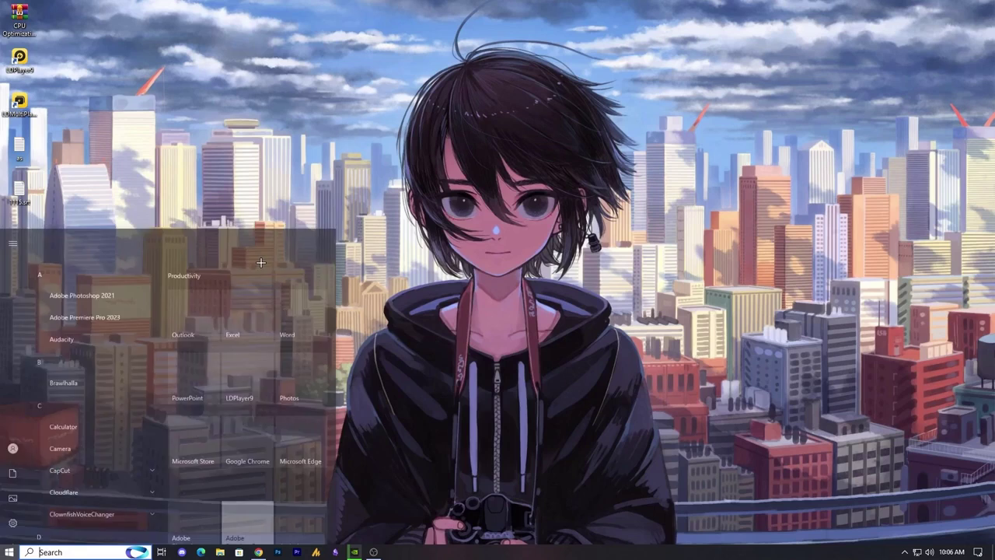
text(r)
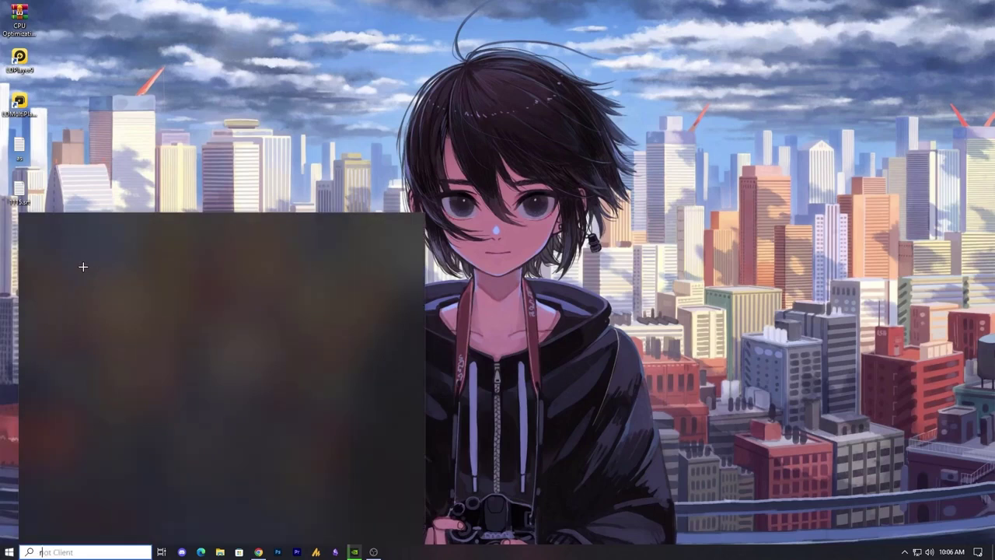
click(86, 274)
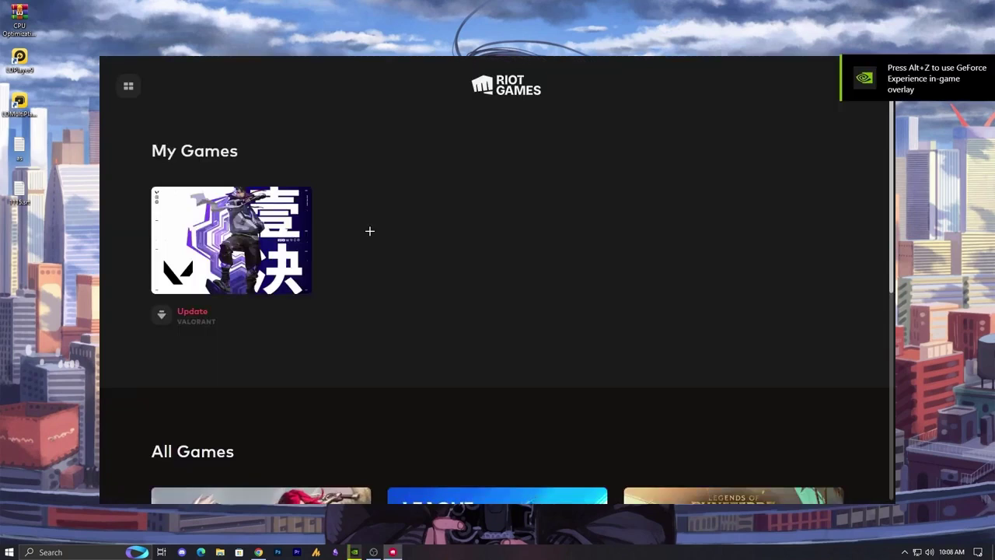
Let VALORANT's update and Vanguard install finish, then close Riot Client
click(249, 265)
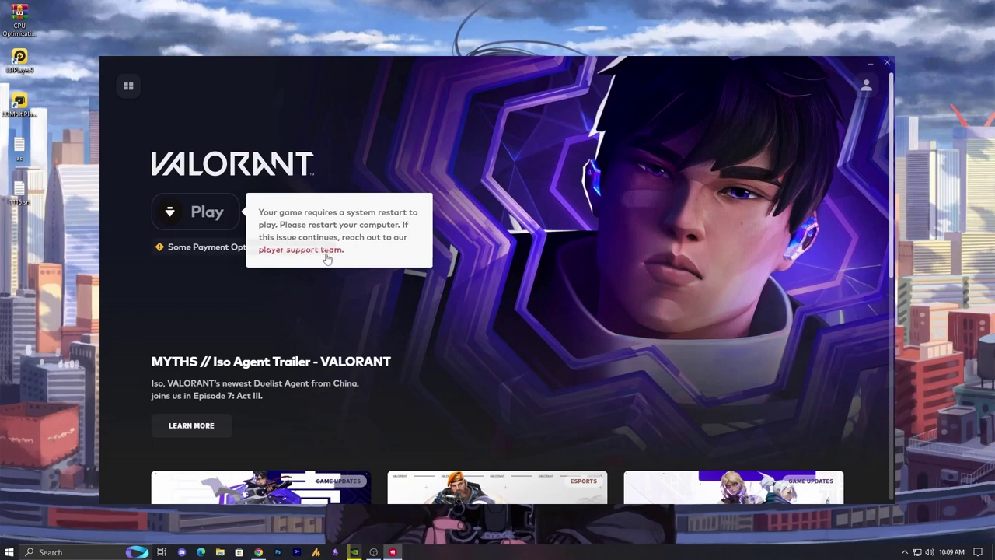
click(887, 62)
Enable Virtual Machine Platform and Windows Hypervisor Platform in Control Panel's Windows Features
click(10, 552)
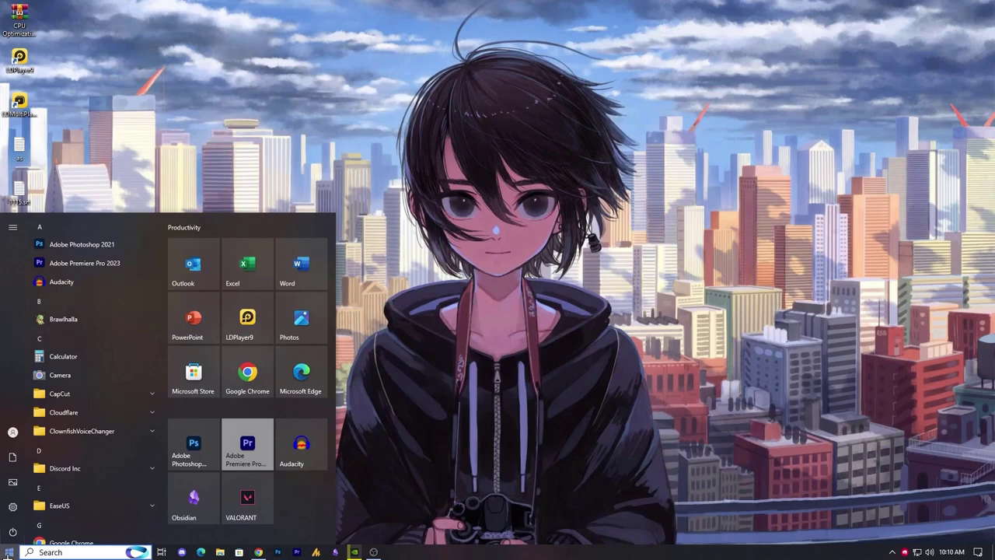
text(control)
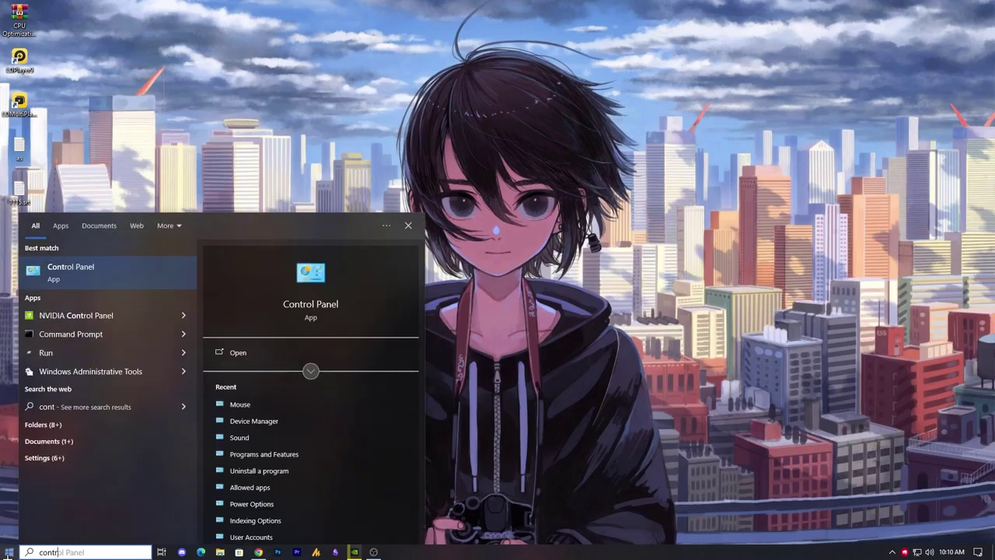
key(Return)
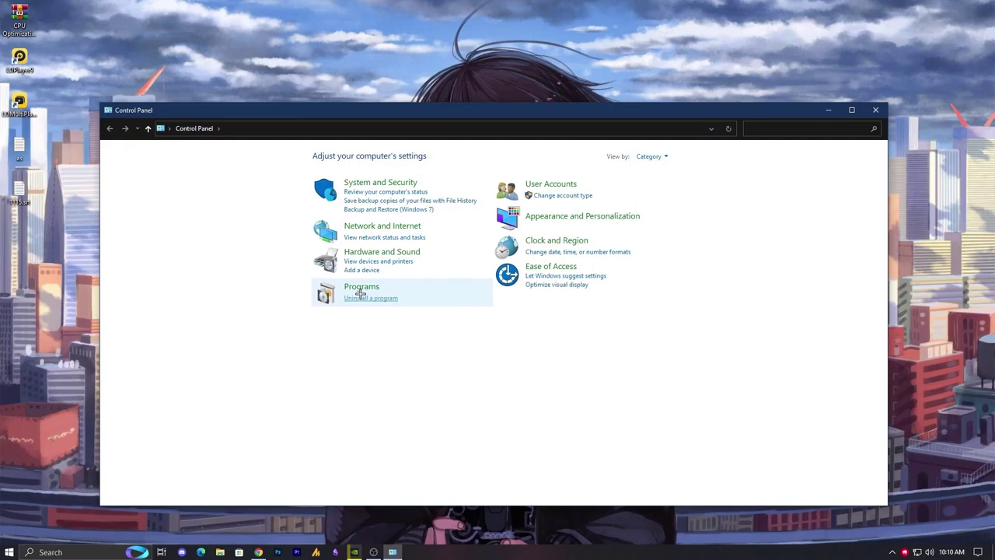
click(363, 287)
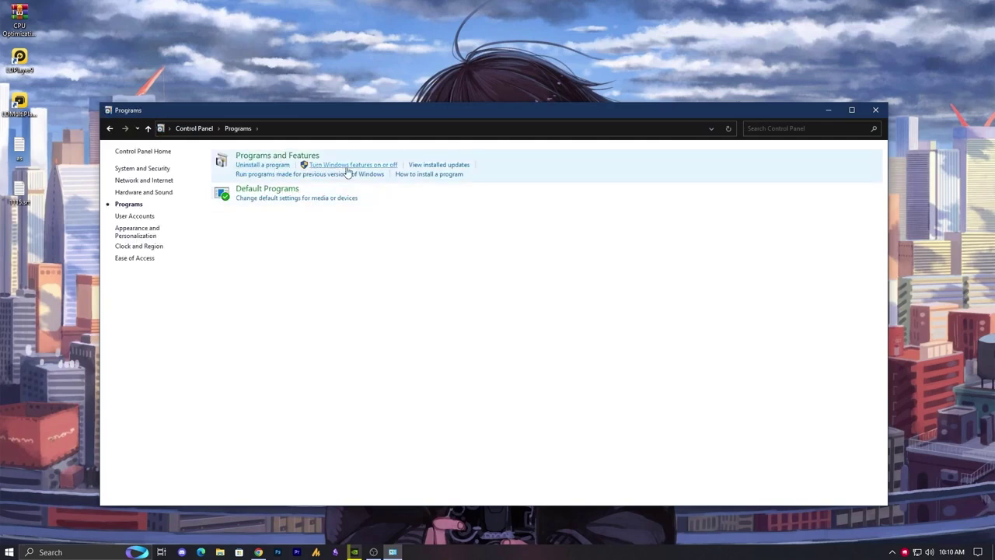
click(378, 168)
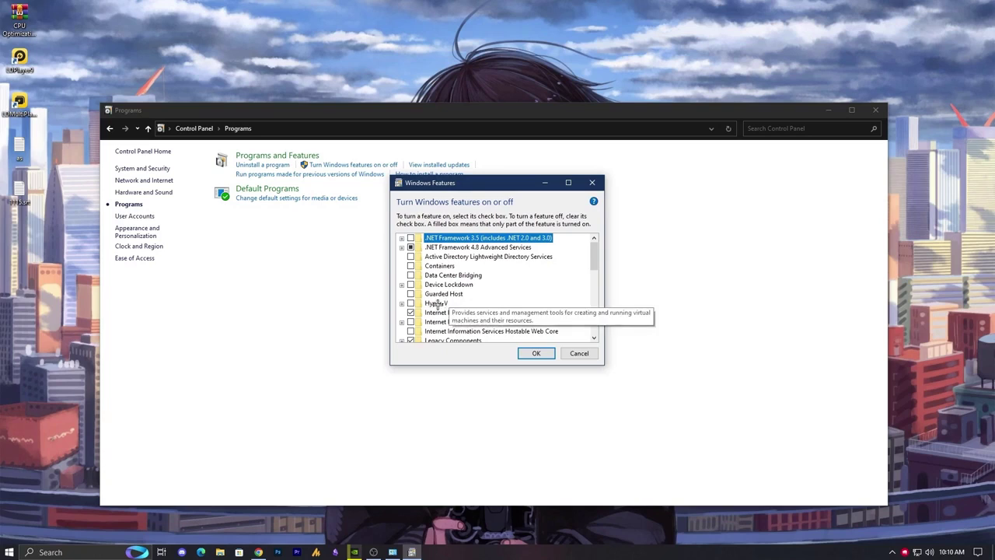
drag(594, 257, 597, 311)
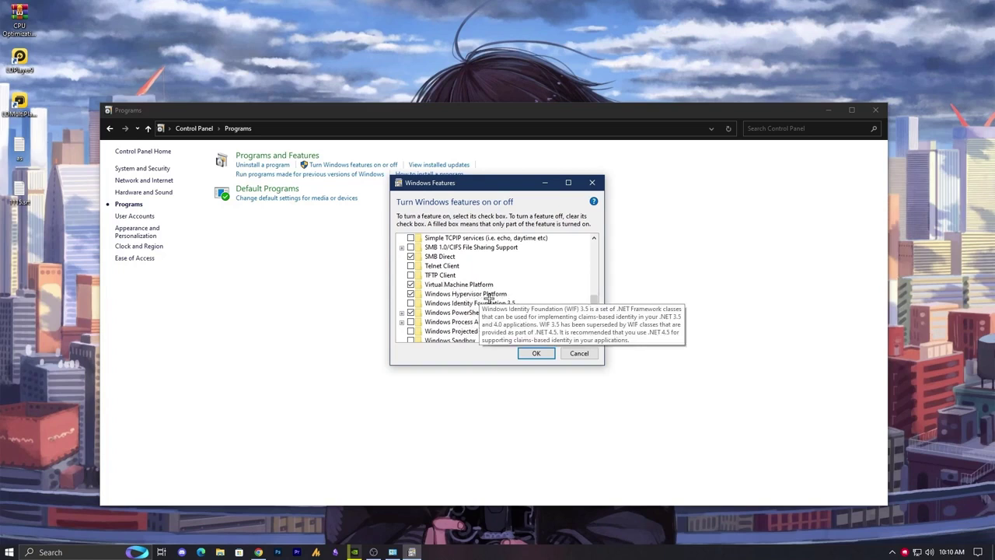
click(537, 353)
click(877, 113)
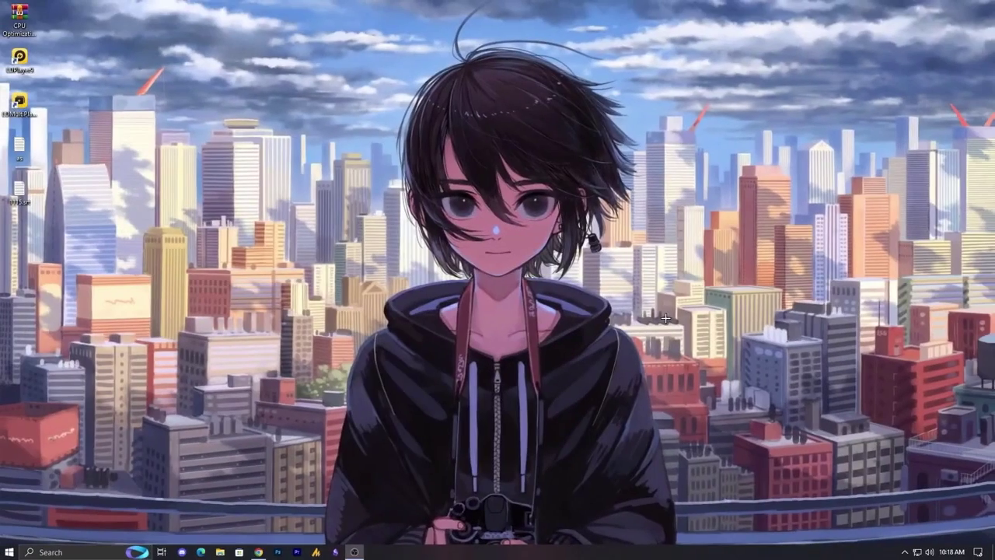
Show the hidden tray icons to confirm Riot Vanguard is running
click(905, 552)
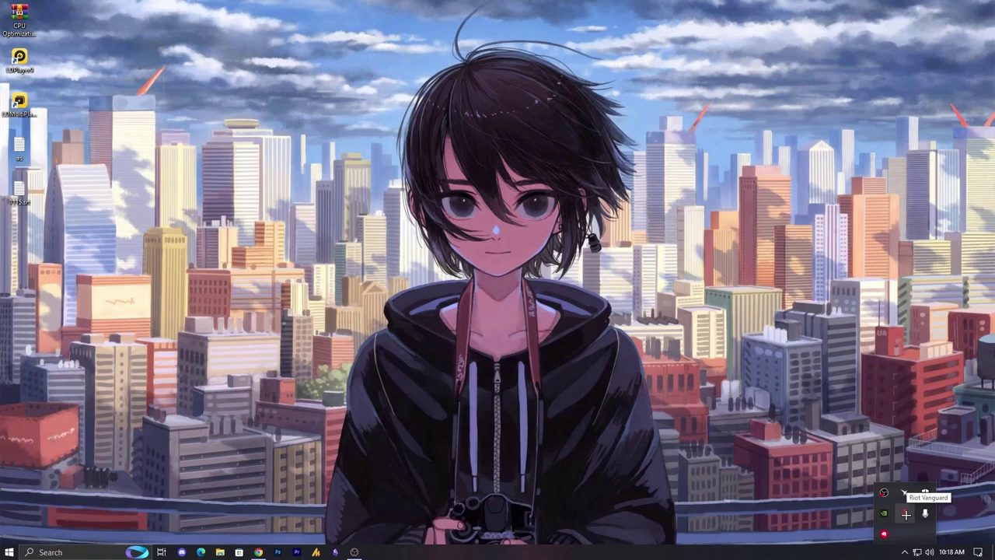
Reopen Riot Client from the tray, open VALORANT's page, and reposition the window
click(906, 514)
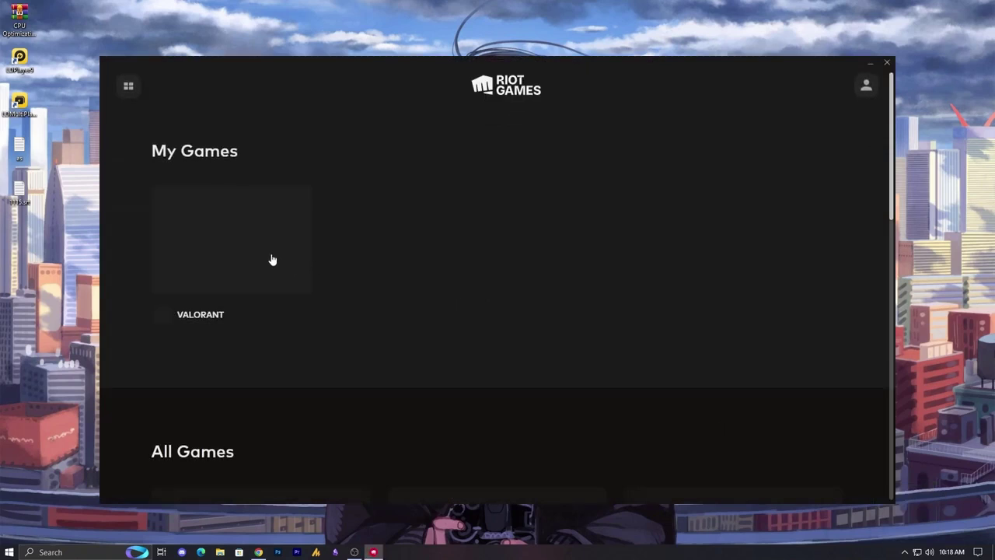
click(271, 254)
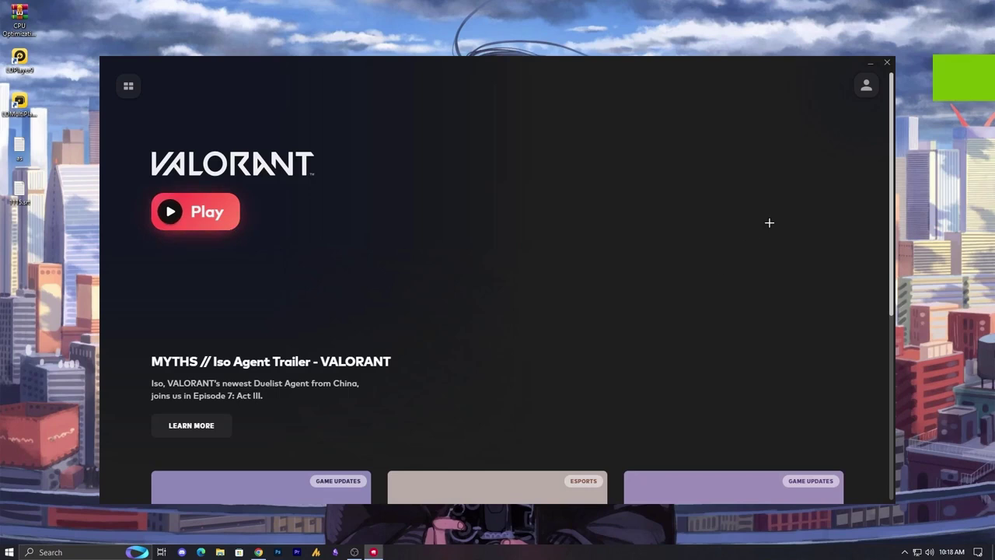
drag(592, 68, 578, 57)
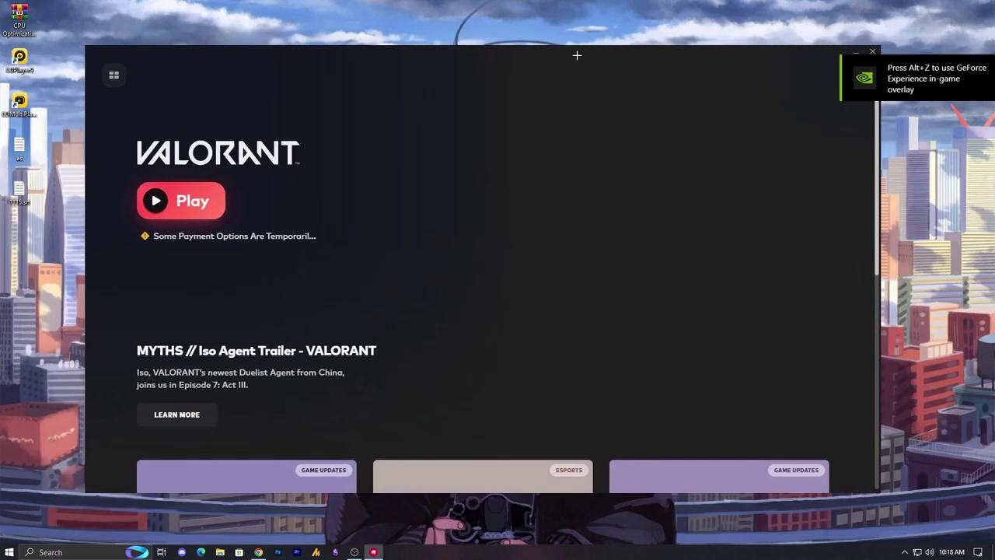